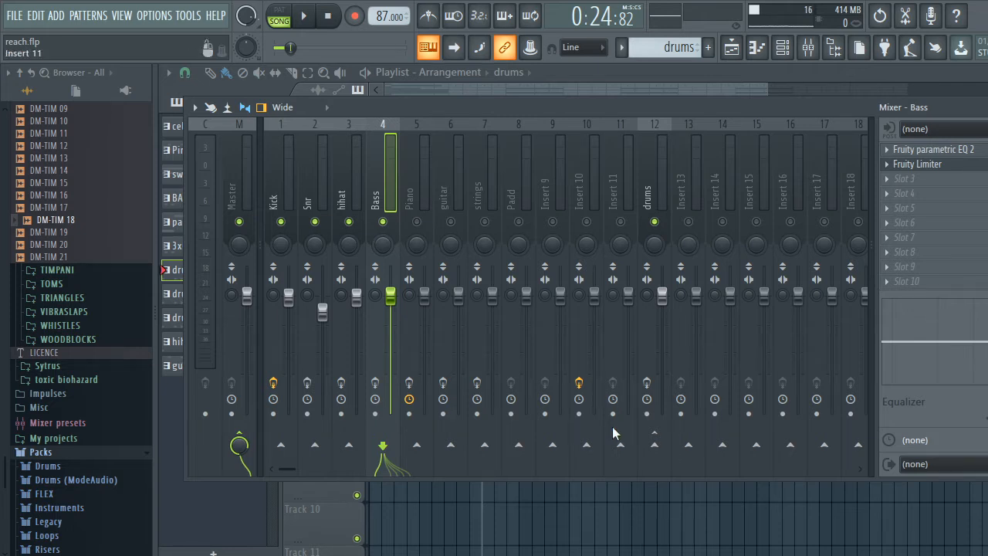
Load Fruity Limiter into the second effect slot of the Kick mixer track
click(281, 182)
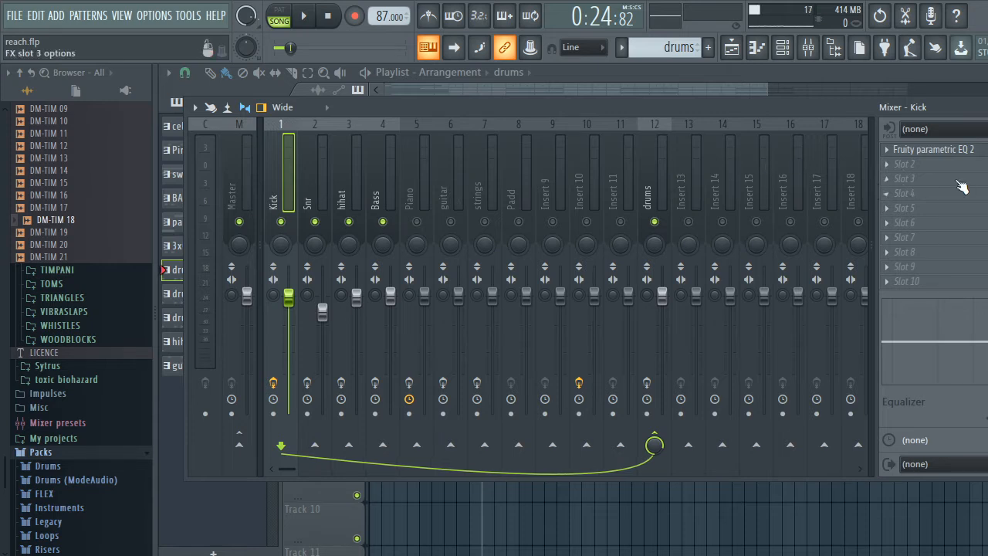
click(888, 165)
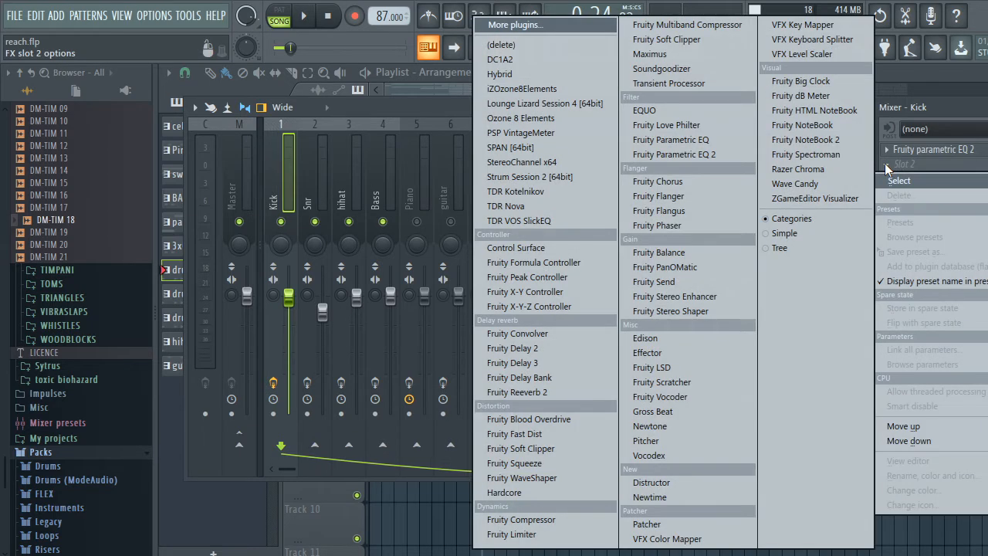
click(914, 165)
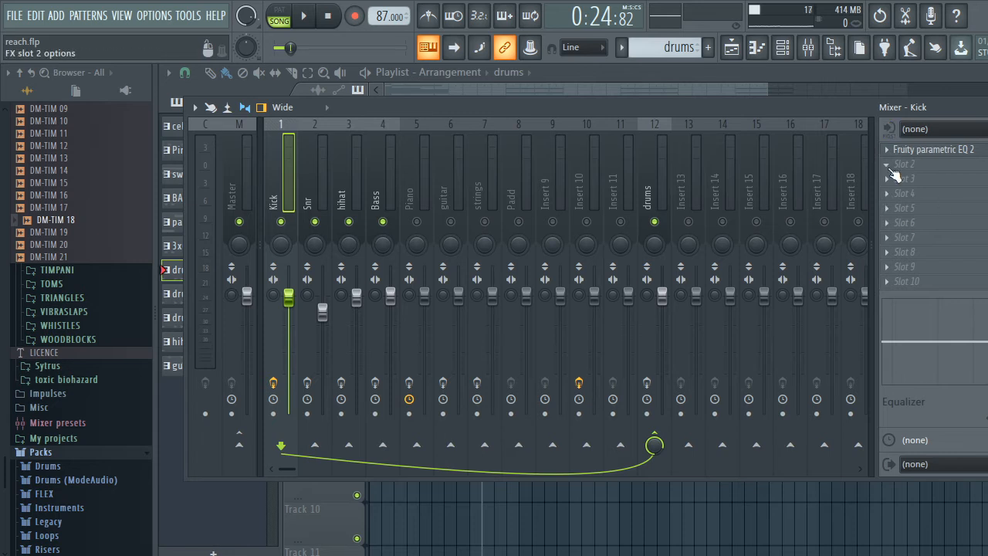
click(887, 165)
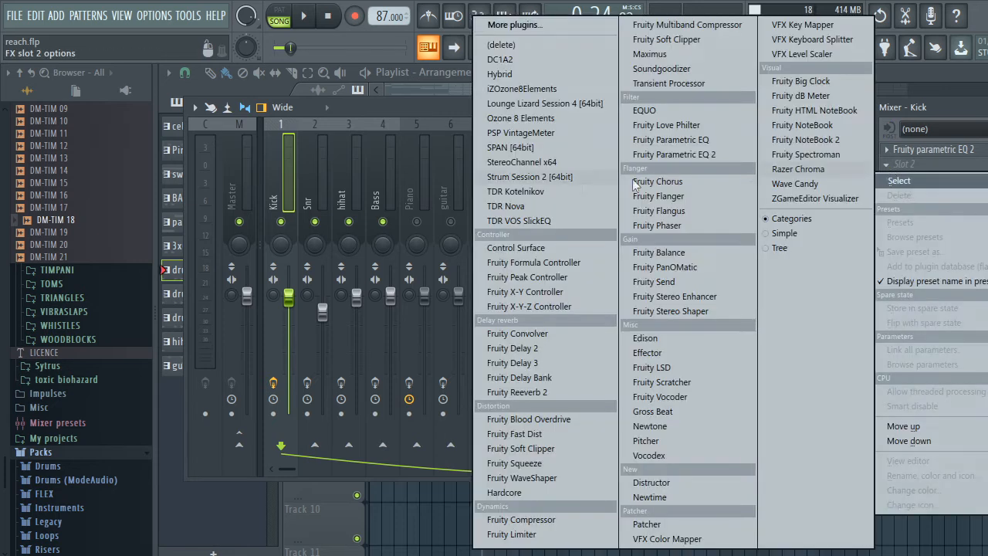
click(536, 535)
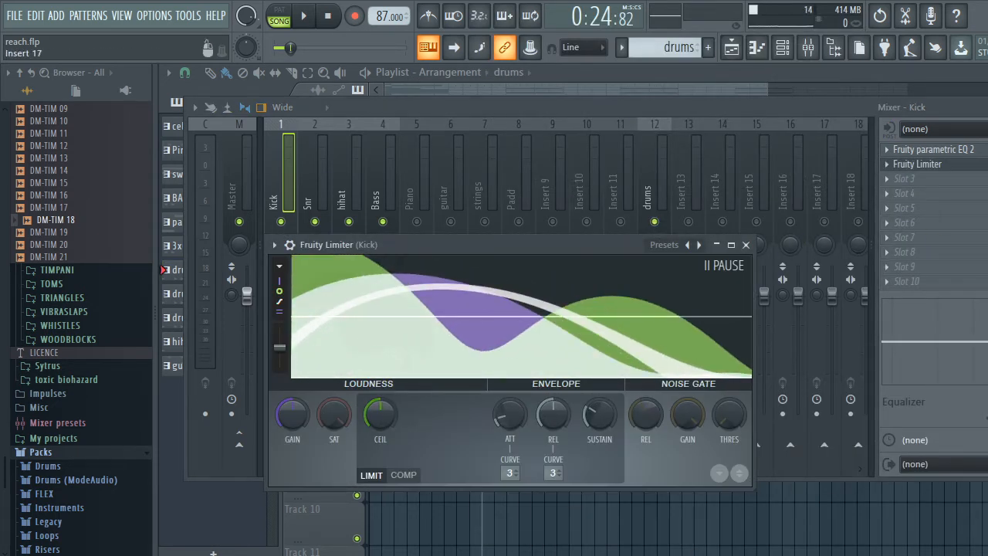
click(281, 219)
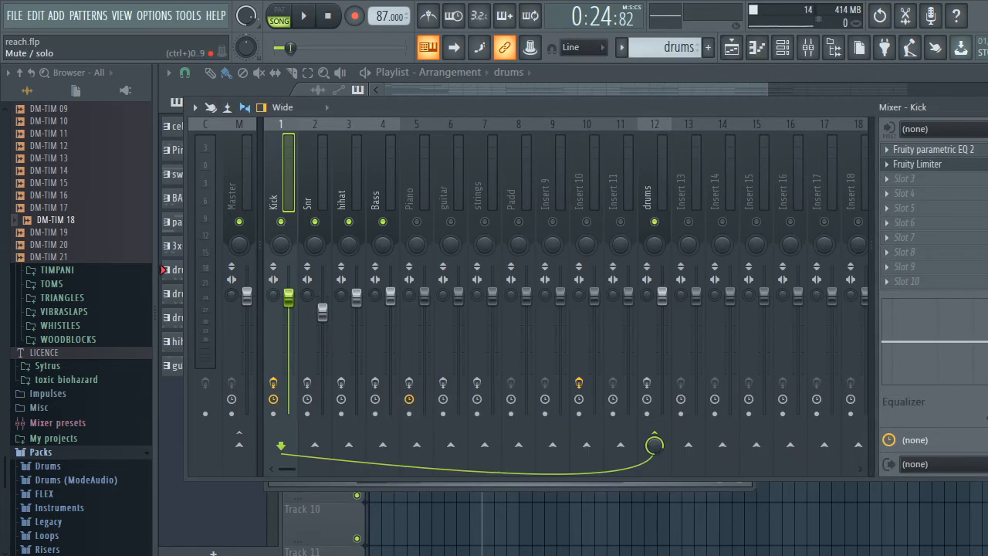
Reopen the Kick track's Fruity Limiter and switch it to compressor mode
click(927, 165)
drag(530, 238, 556, 152)
click(403, 475)
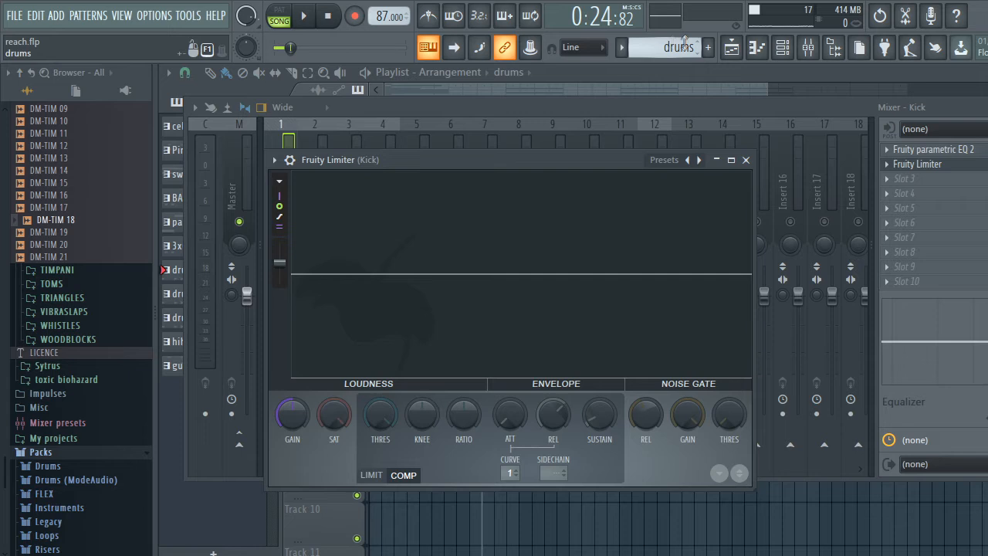
Play the drums pattern in pattern mode and examine the kick's signal in the Fruity Limiter display
click(301, 13)
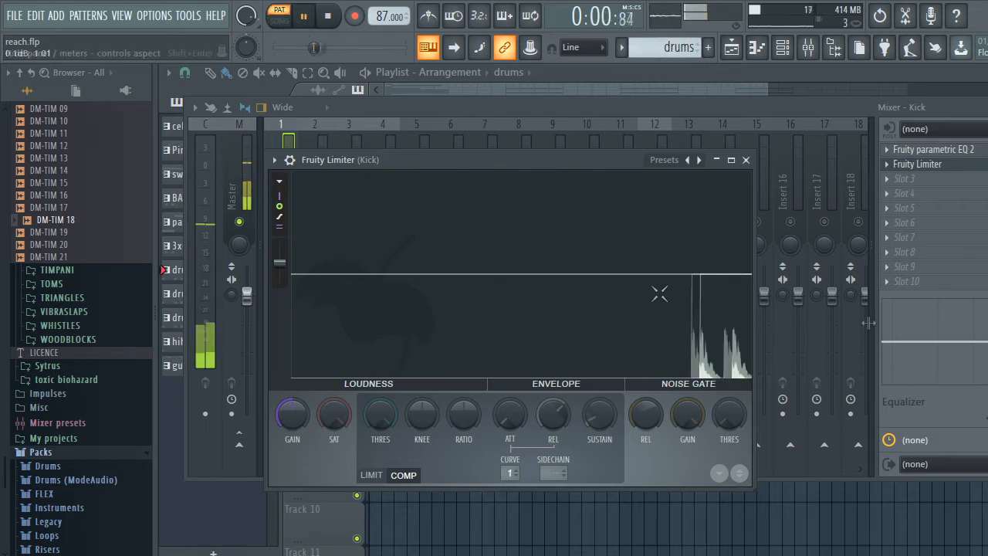
drag(528, 166, 752, 152)
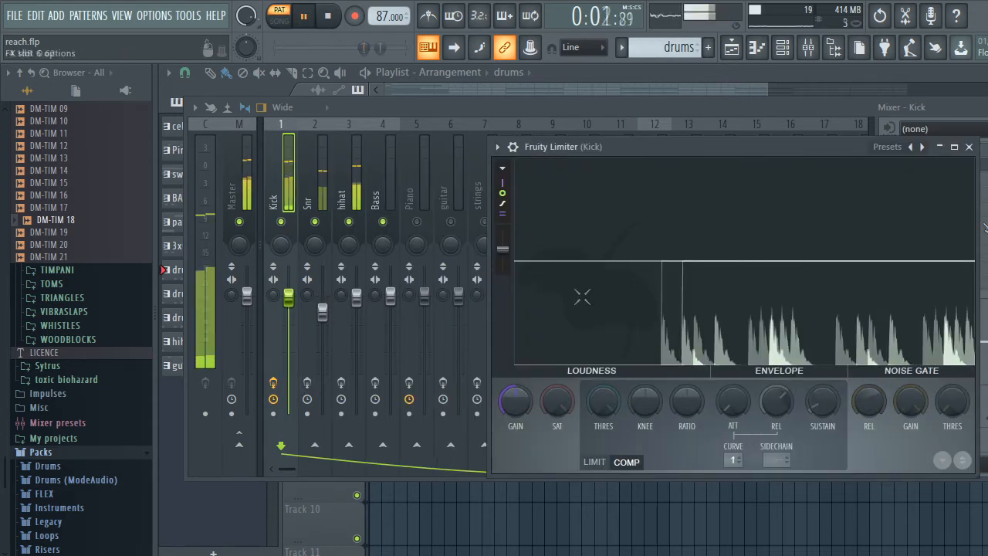
drag(770, 146, 430, 71)
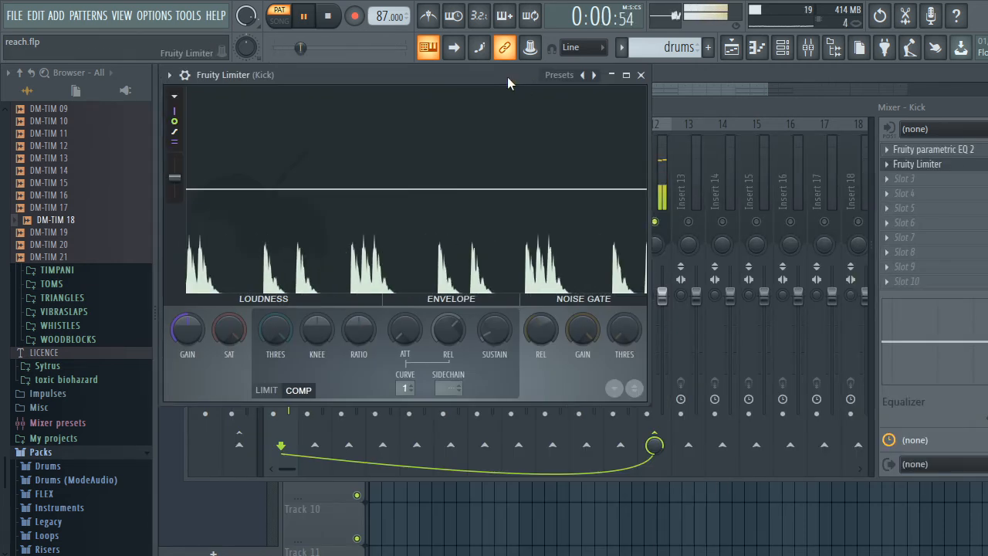
drag(507, 76, 700, 108)
key(space)
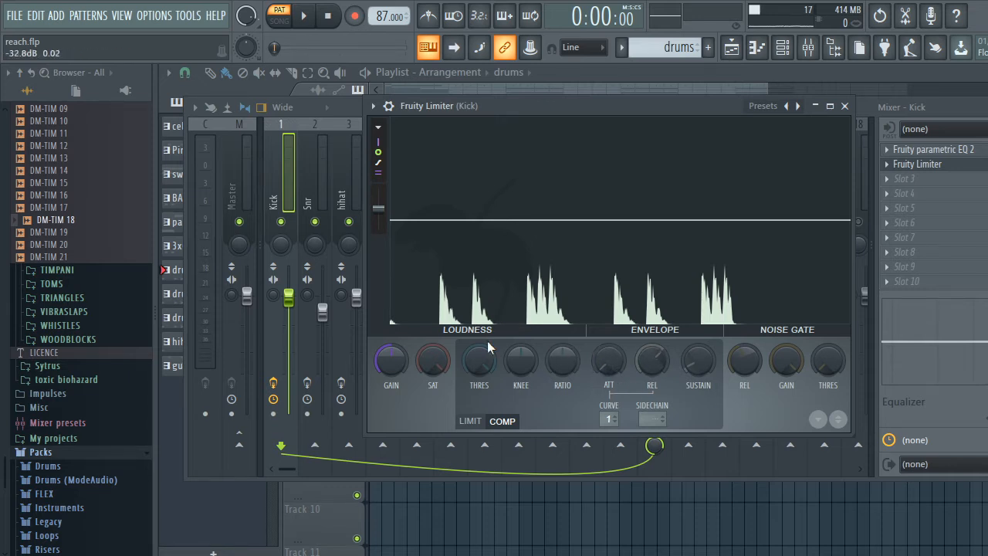
Set the kick compressor's threshold to -18.6 dB, ratio to 3.1:1 and attack to 3.15 ms, and shorten the release
mouse_move(487, 347)
mouse_down()
mouse_move(487, 309)
mouse_move(487, 341)
mouse_up()
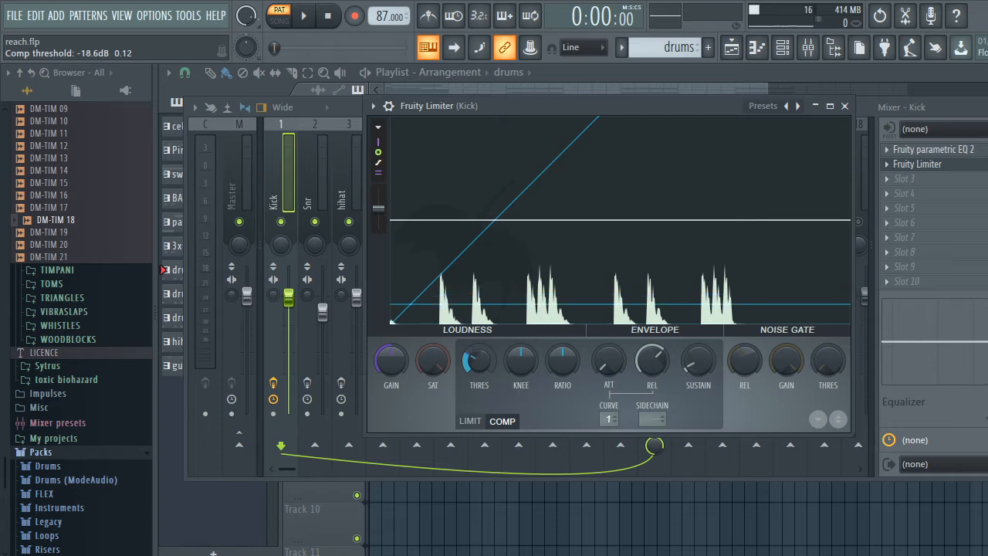
drag(563, 360, 563, 337)
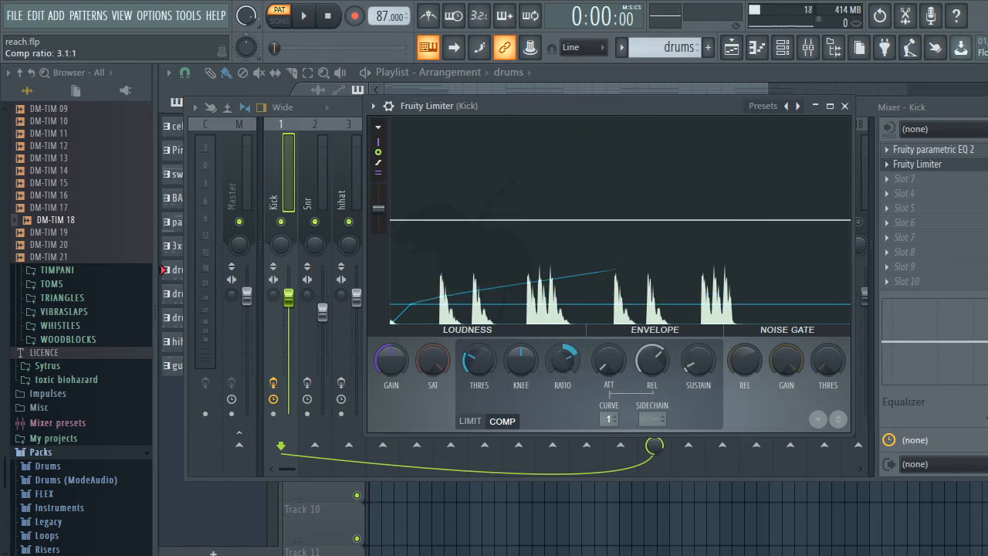
drag(613, 365, 613, 358)
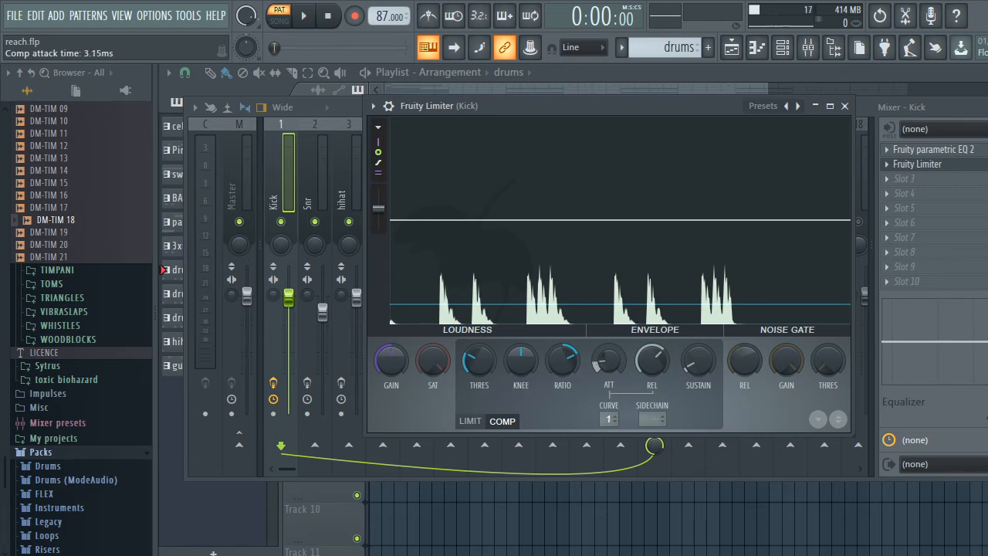
drag(660, 365, 661, 391)
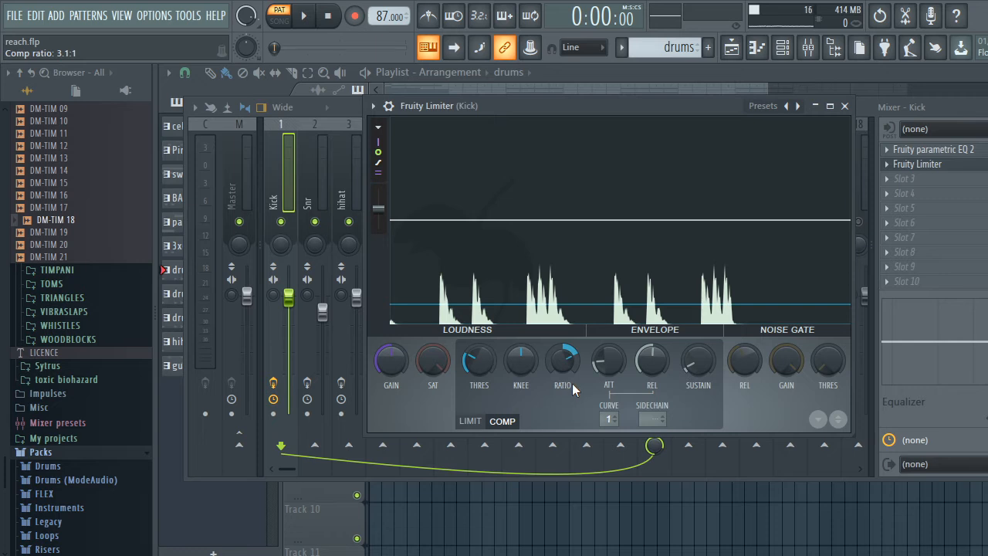
Play the drums pattern to examine the compression on the kick, and pause the limiter display
key(space)
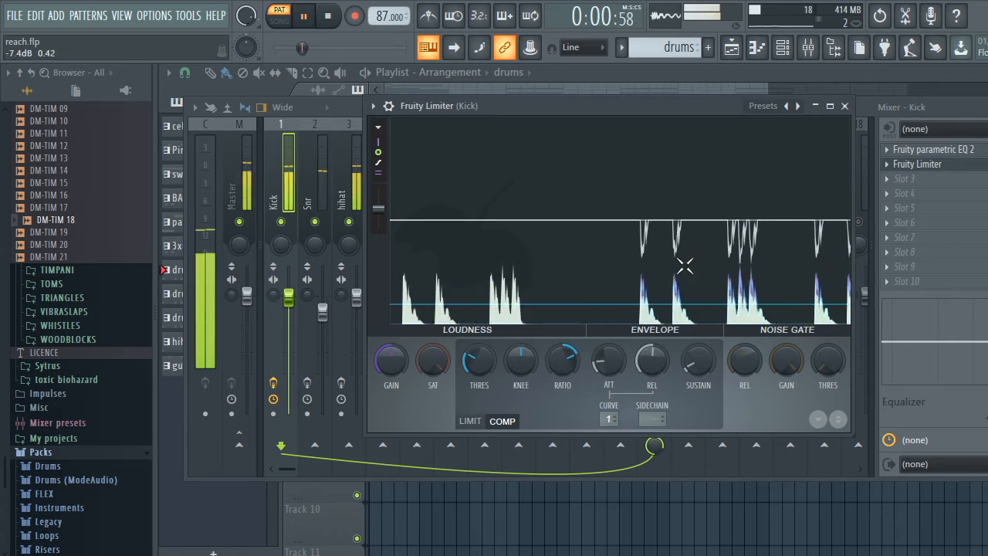
key(space)
click(622, 257)
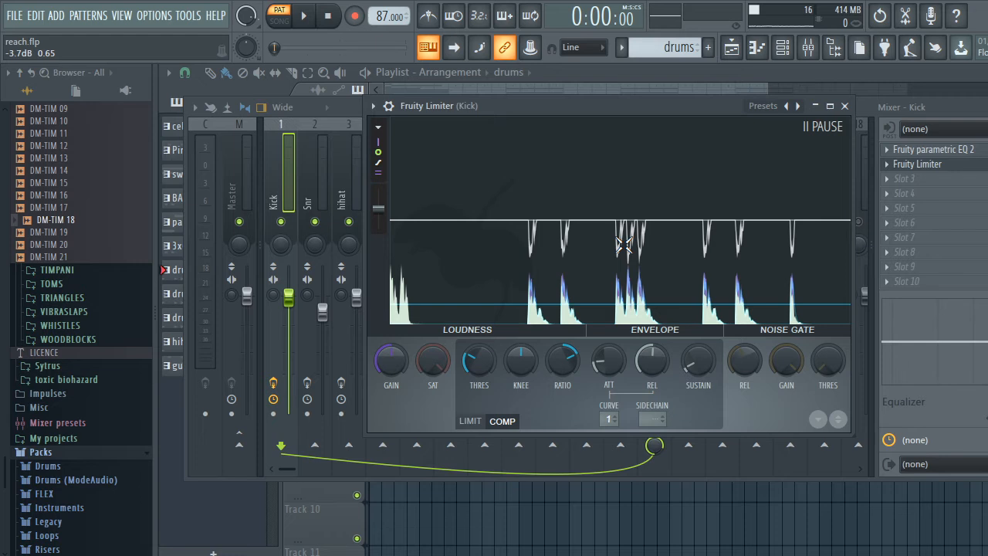
Raise the kick compressor's threshold slightly and set its gain to 4.3 dB
mouse_move(479, 359)
mouse_down()
mouse_move(480, 330)
mouse_move(479, 379)
mouse_up()
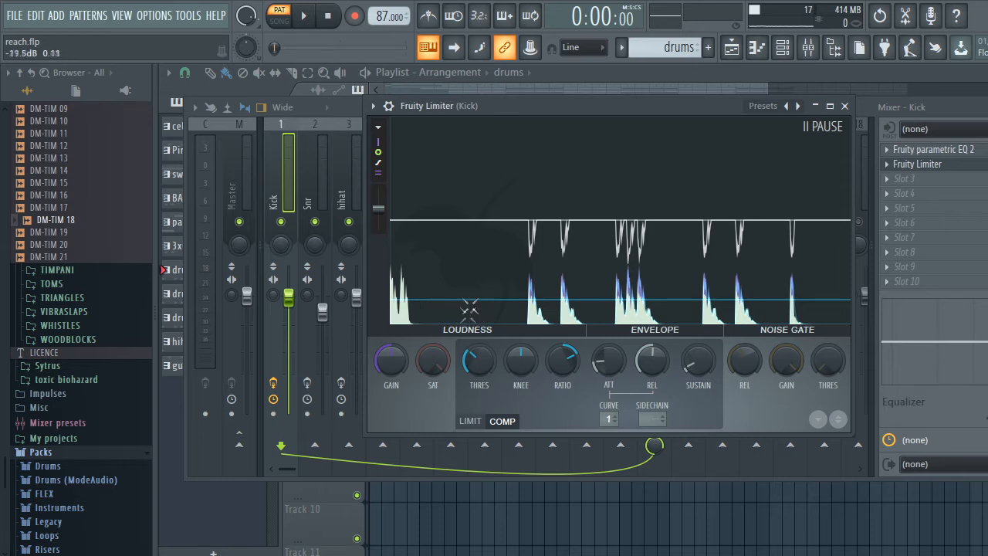
drag(391, 359, 391, 326)
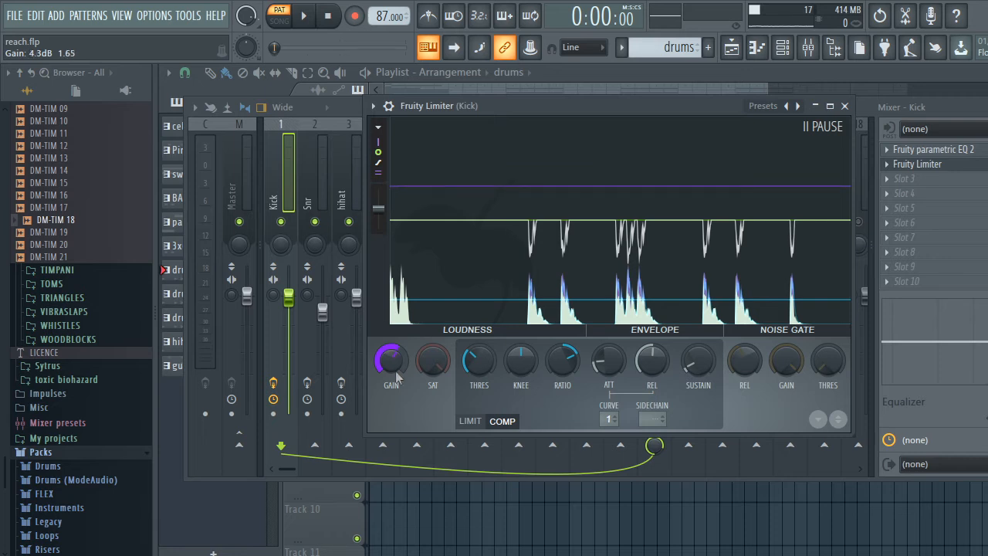
Play the drums pattern to compare the kick's level with the added gain, and close its Fruity Limiter
key(space)
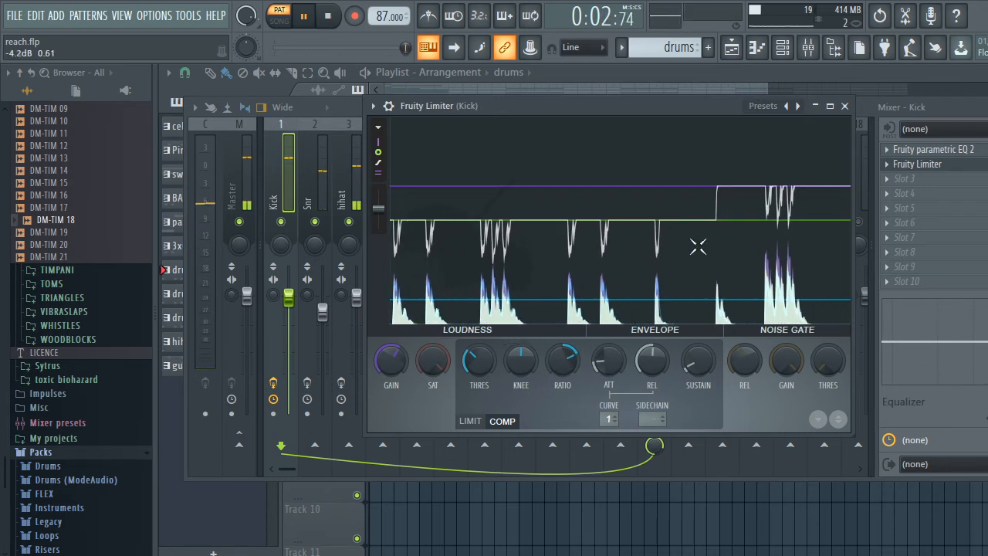
click(655, 249)
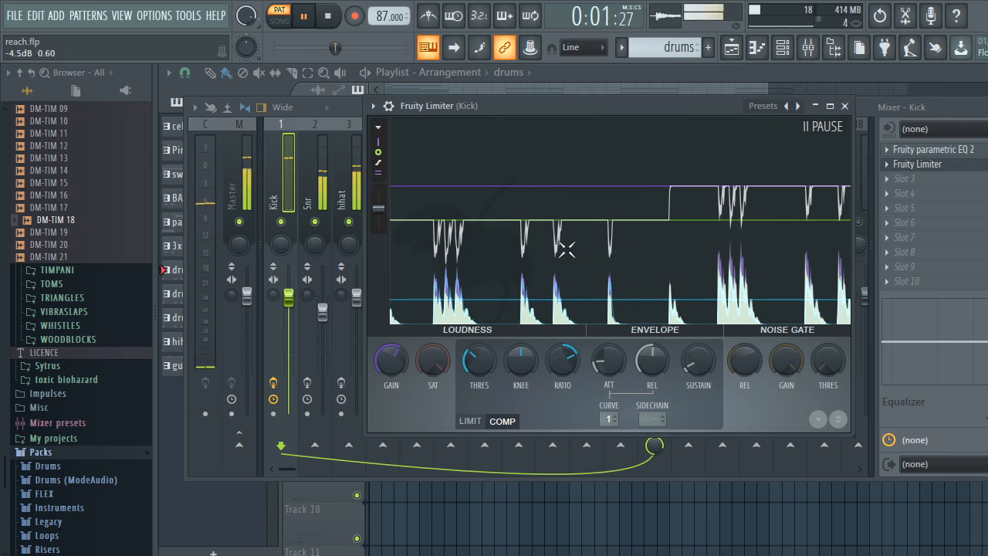
key(space)
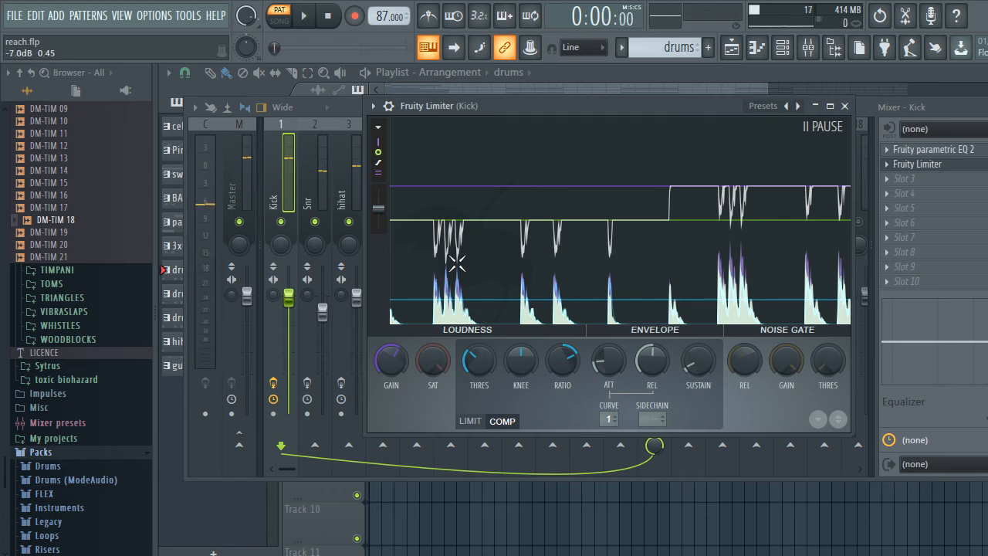
click(845, 107)
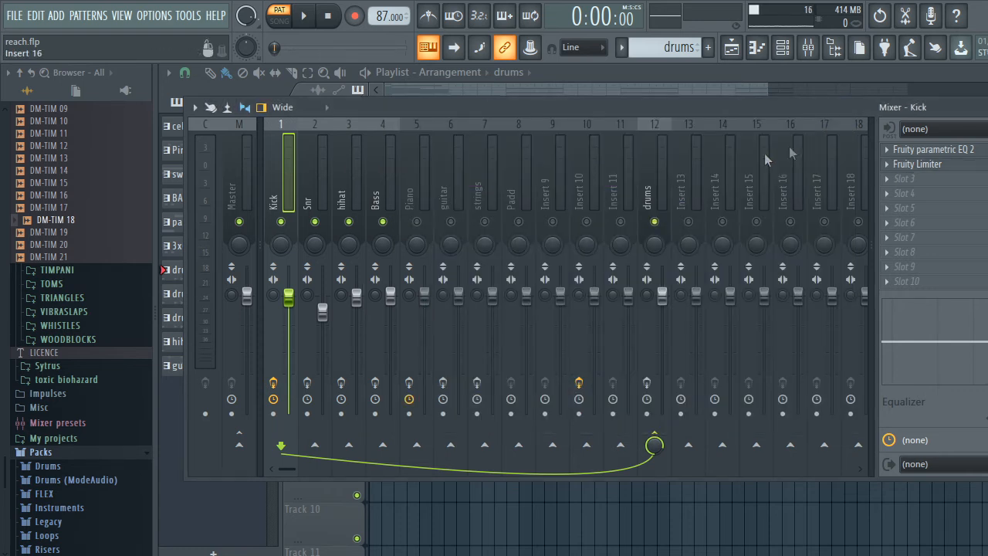
Enable the effect slots on the drums mixer track and briefly view its Fruity Limiter
click(647, 383)
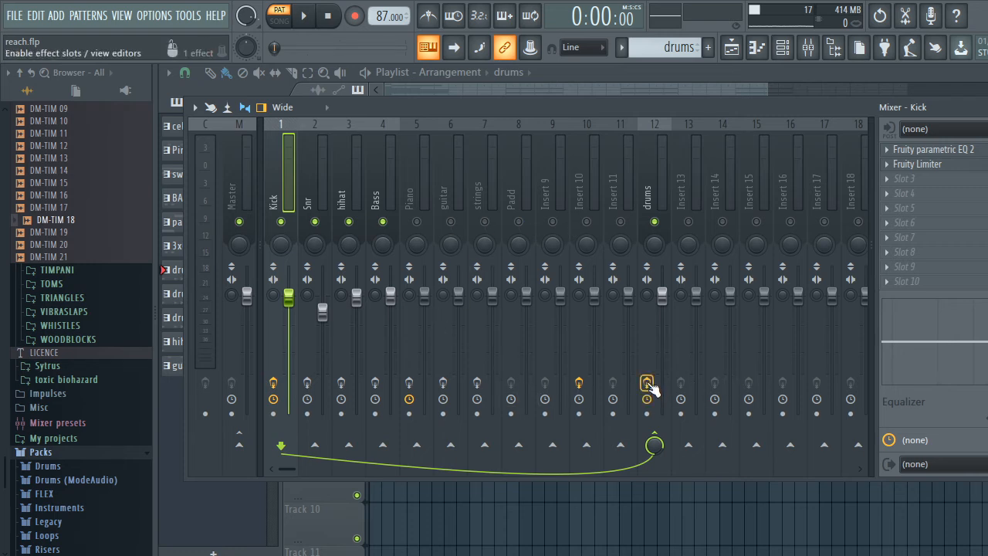
click(649, 198)
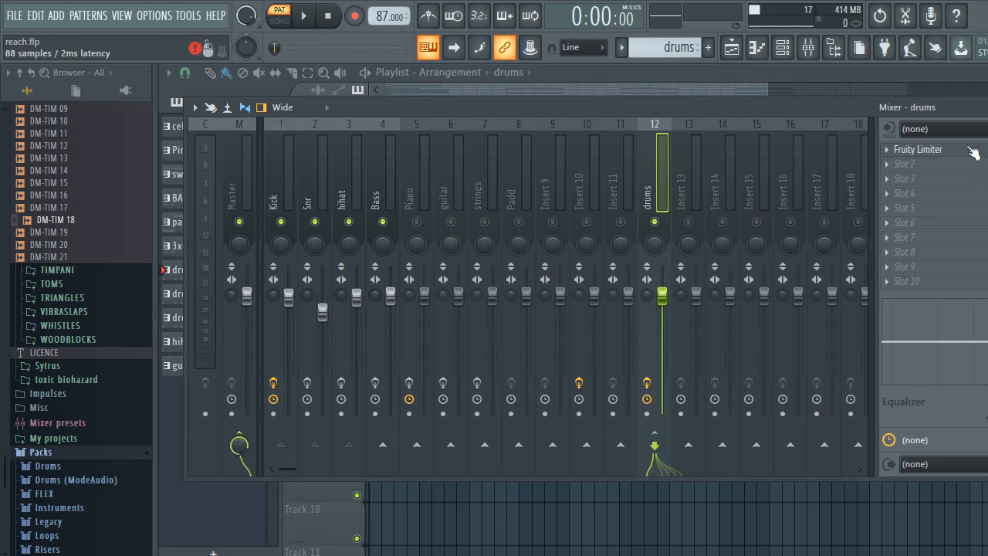
click(971, 150)
click(830, 160)
Play the drums pattern and examine the compressor settings and gain reduction in the drums track's Fruity Limiter
click(288, 298)
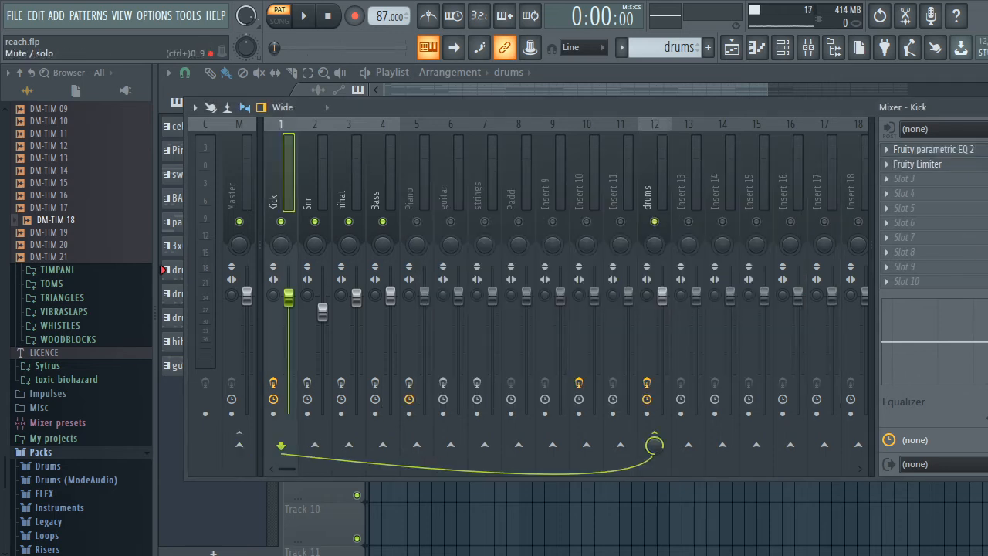
key(space)
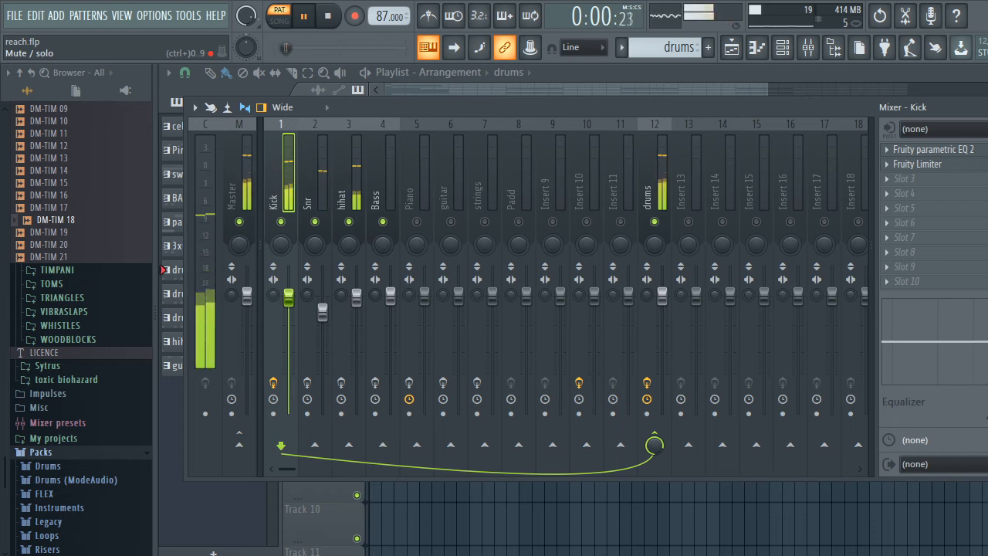
click(655, 189)
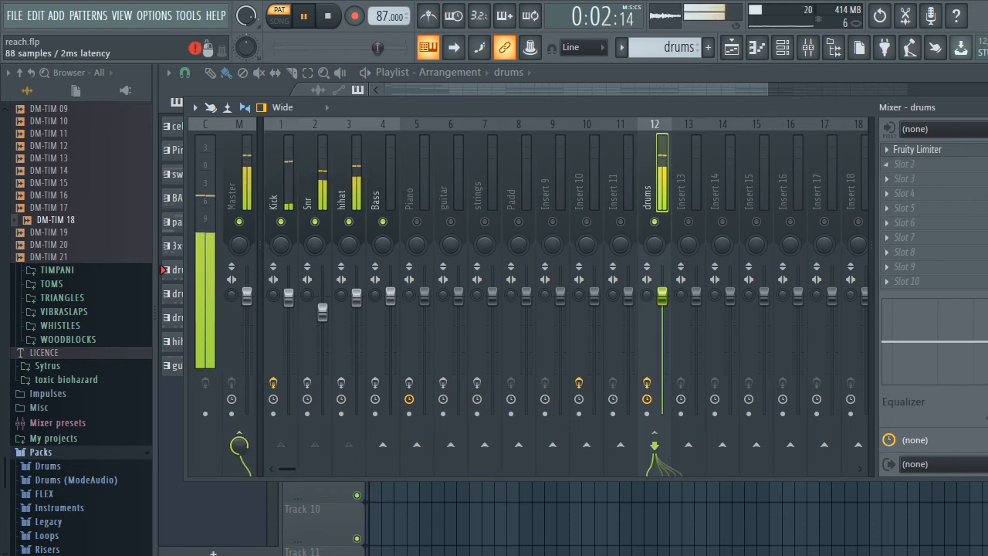
click(944, 152)
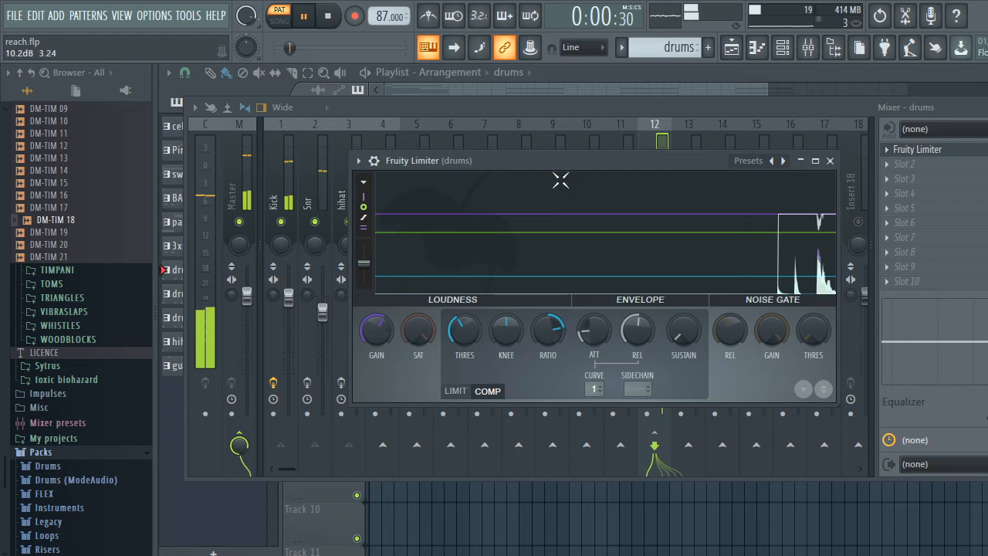
key(space)
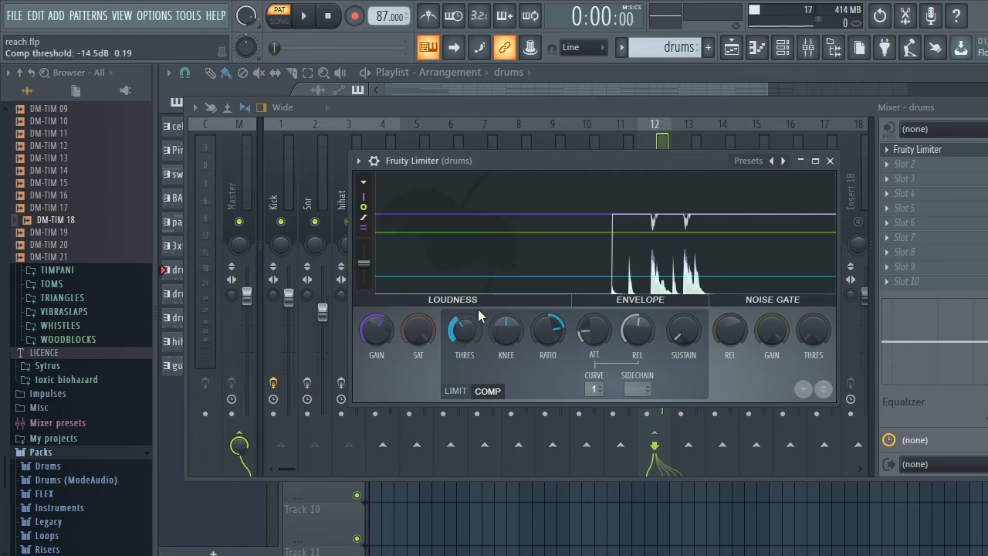
click(834, 162)
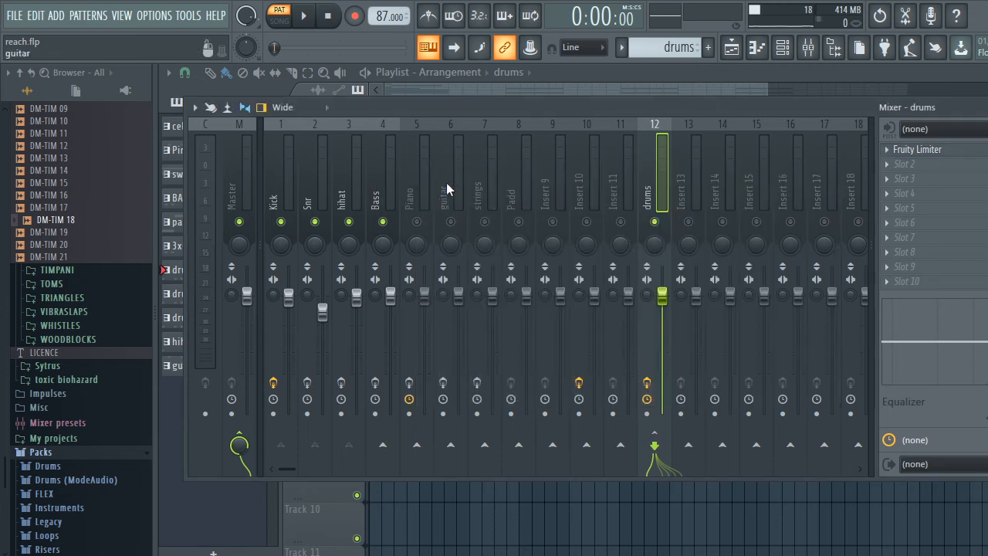
Unmute the guitar mixer track, switch to the guitar pattern and start playback
click(447, 186)
click(451, 222)
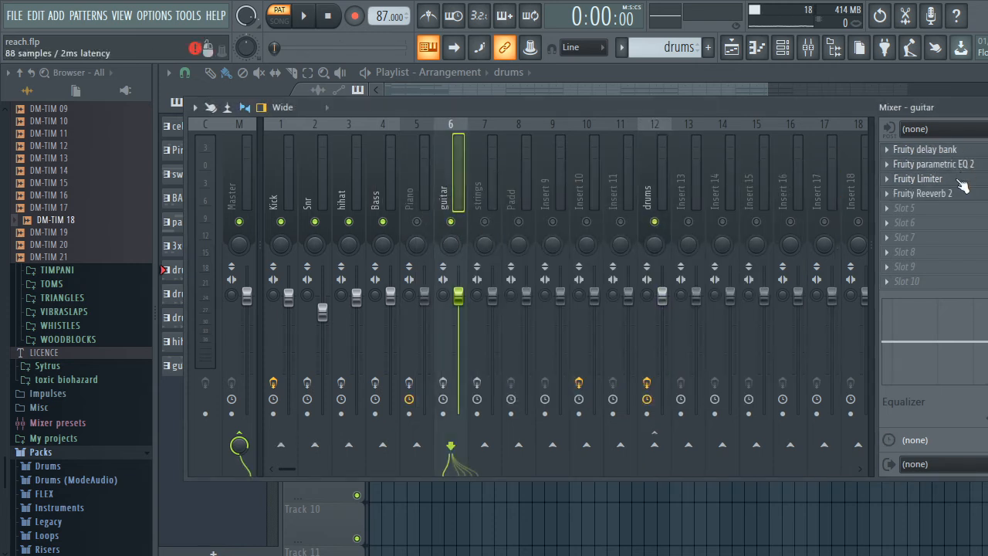
click(672, 47)
click(710, 213)
key(space)
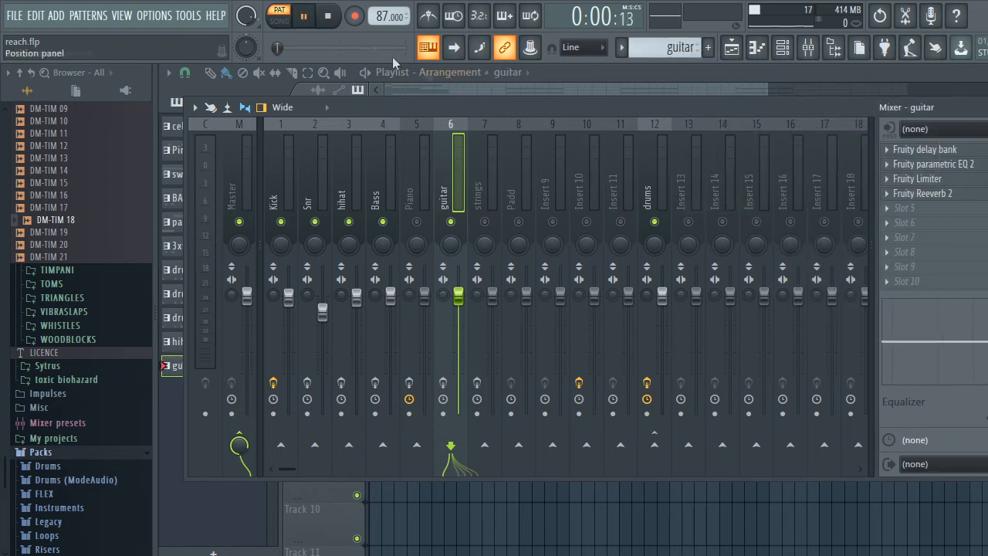
View the guitar track's Fruity Limiter and enable the effect slots on the guitar track
click(955, 179)
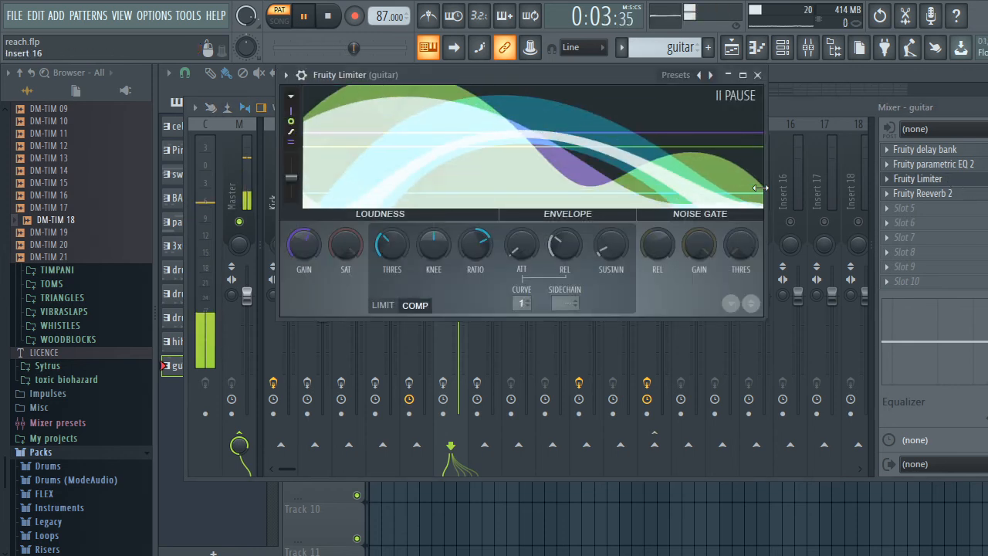
click(444, 382)
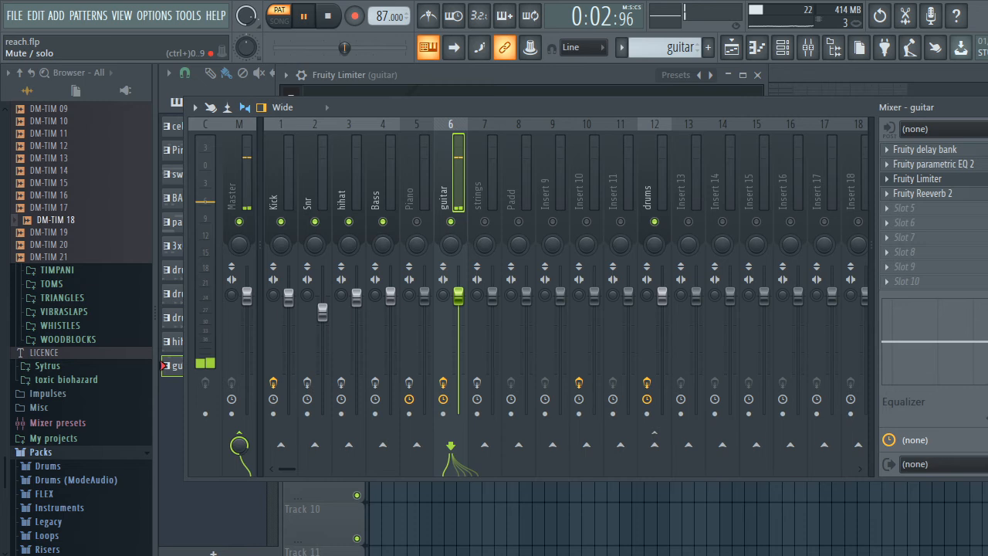
Examine the guitar track's Fruity Limiter gain reduction during playback and briefly view its Fruity parametric EQ 2
click(970, 181)
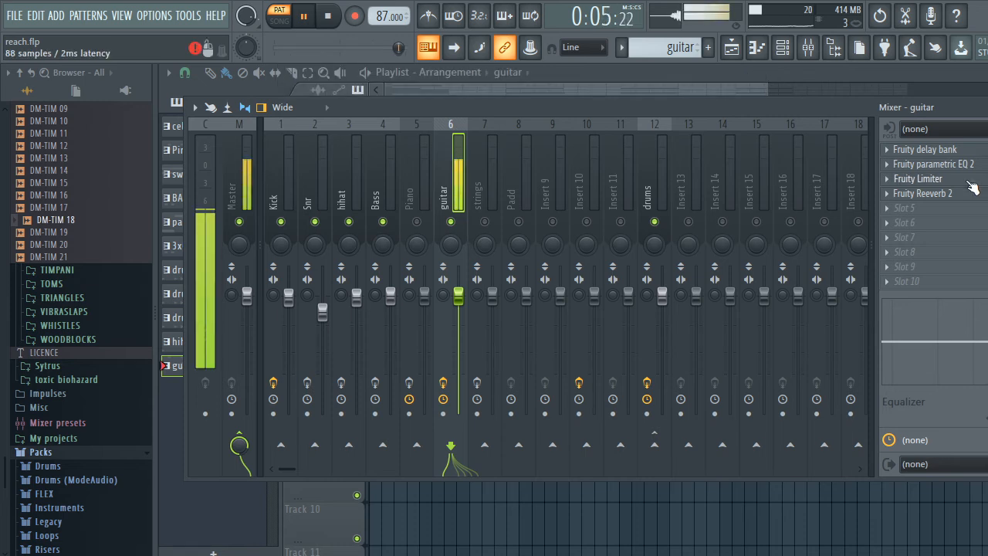
click(971, 180)
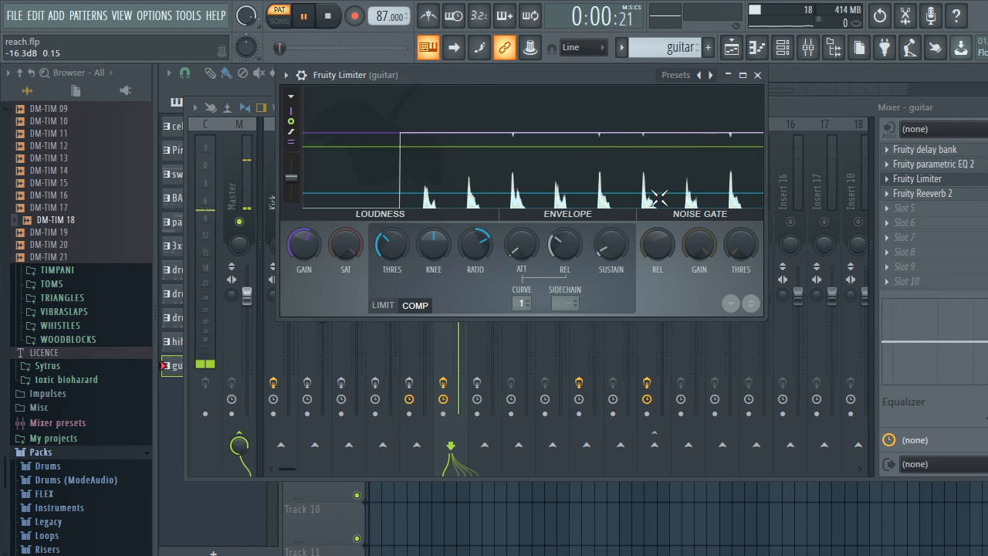
click(965, 164)
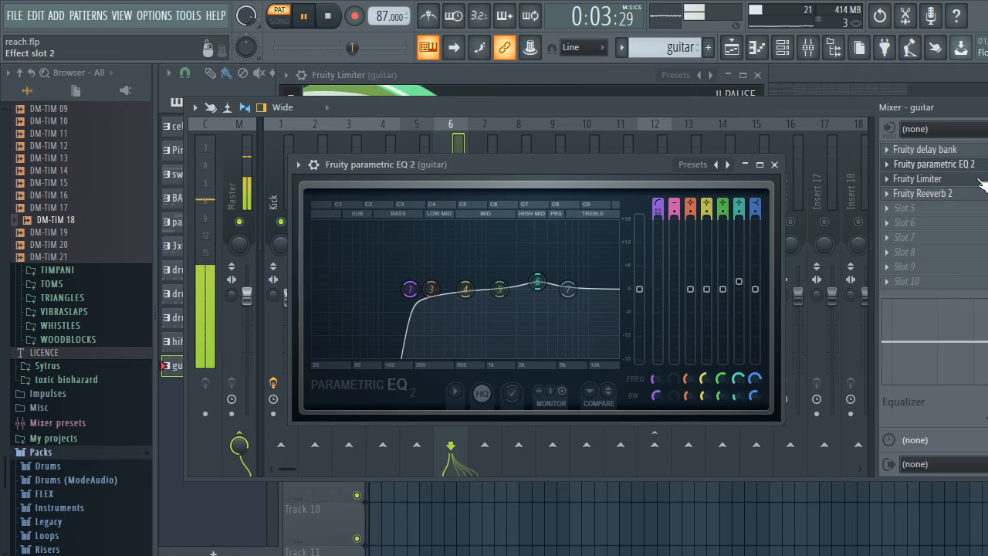
click(980, 180)
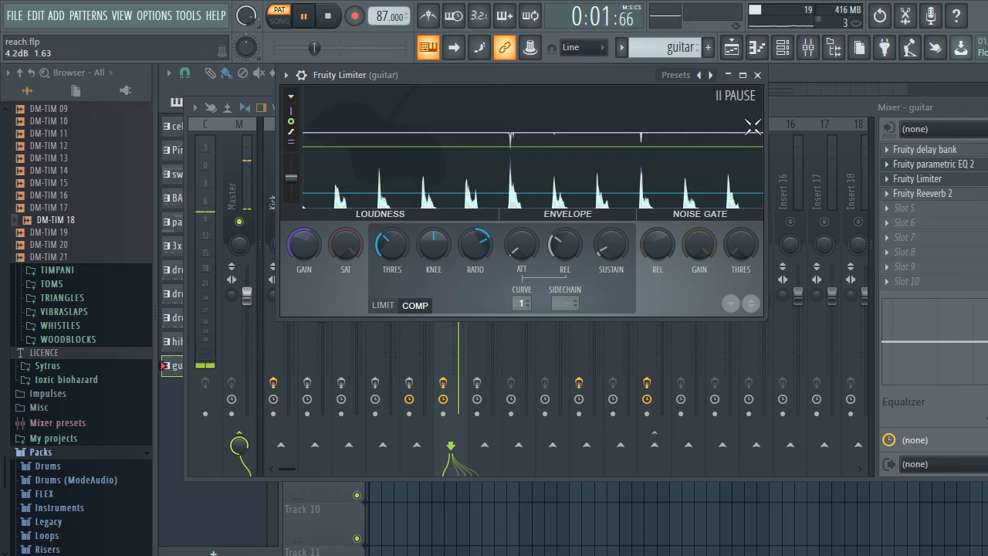
Stop playback, review the attack and gain settings in the guitar track's Fruity Limiter, and close the plugin
key(space)
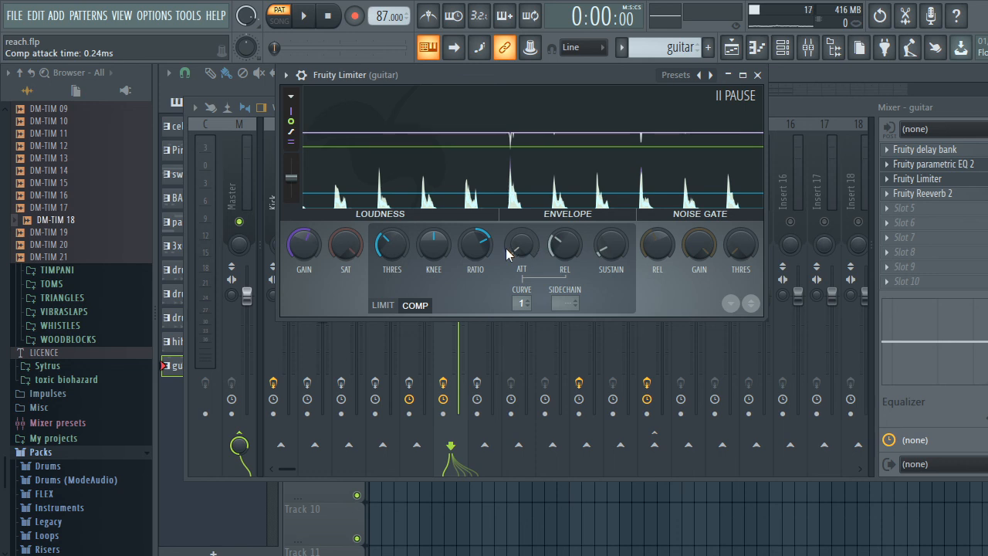
scroll(302, 243, up, 3)
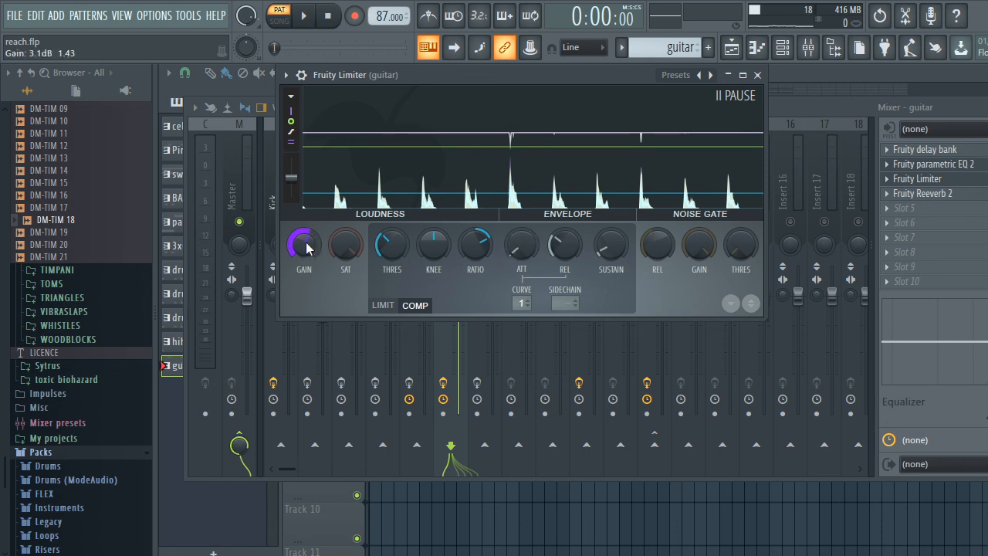
click(919, 179)
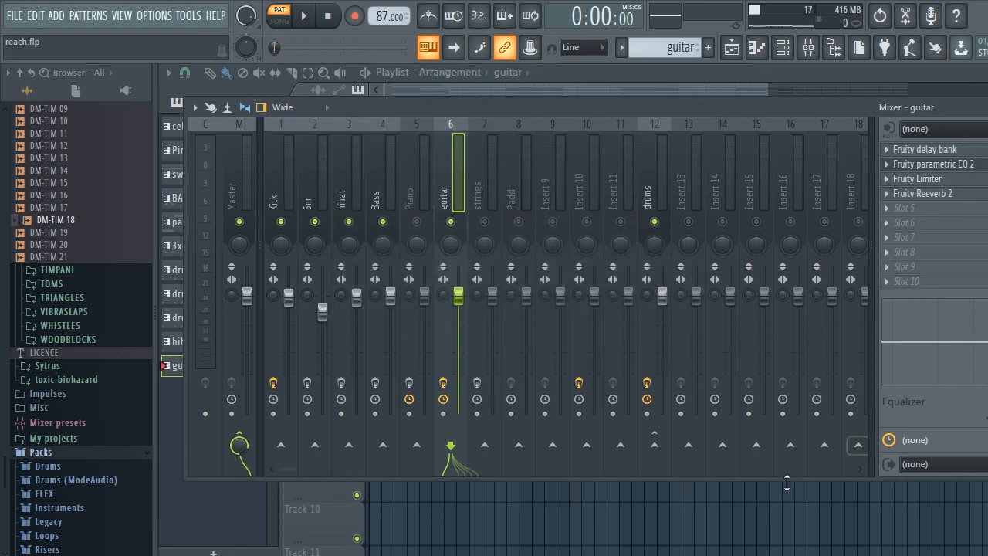
mouse_move(625, 555)
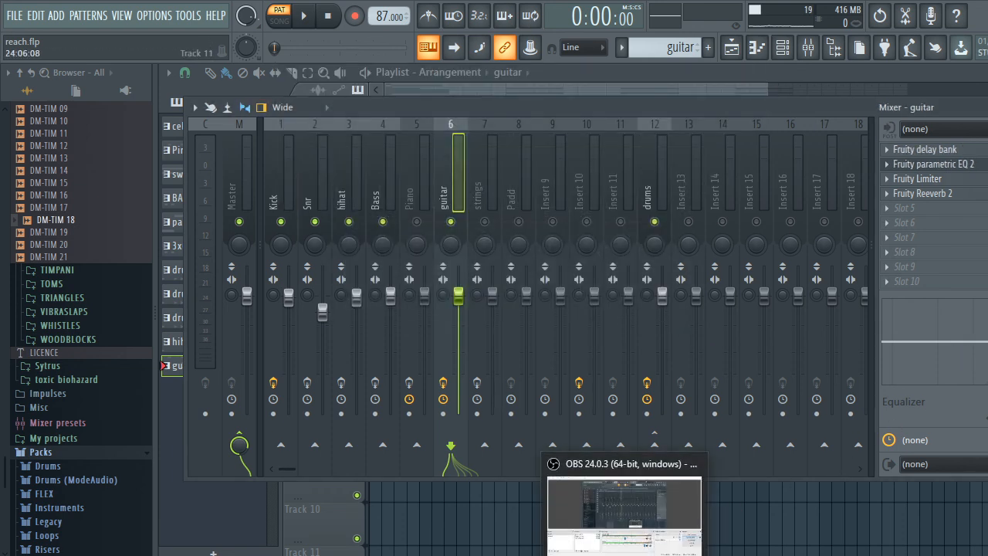